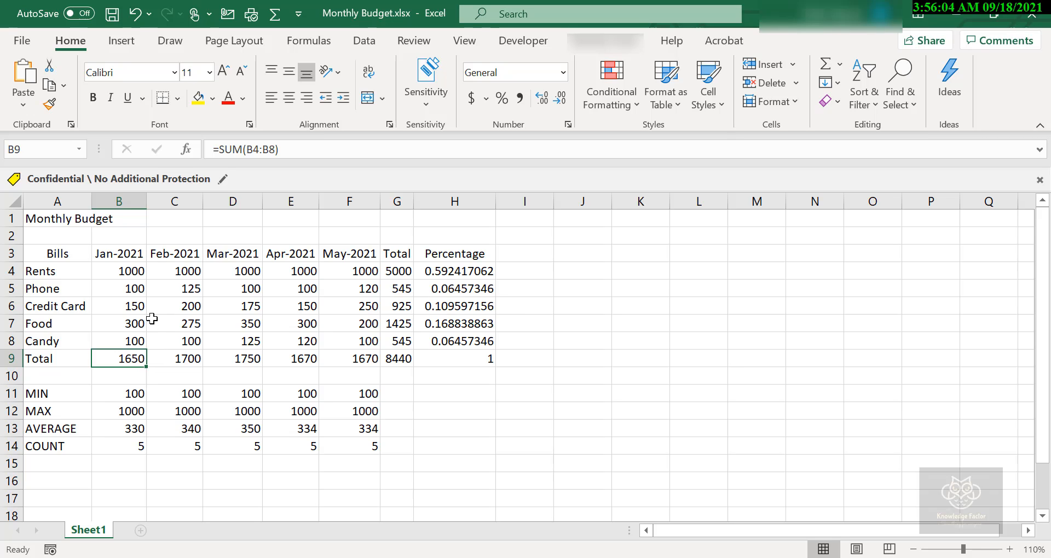
Step: Examine the SUM formulas behind the totals in row 9, from January through the overall total
click(179, 360)
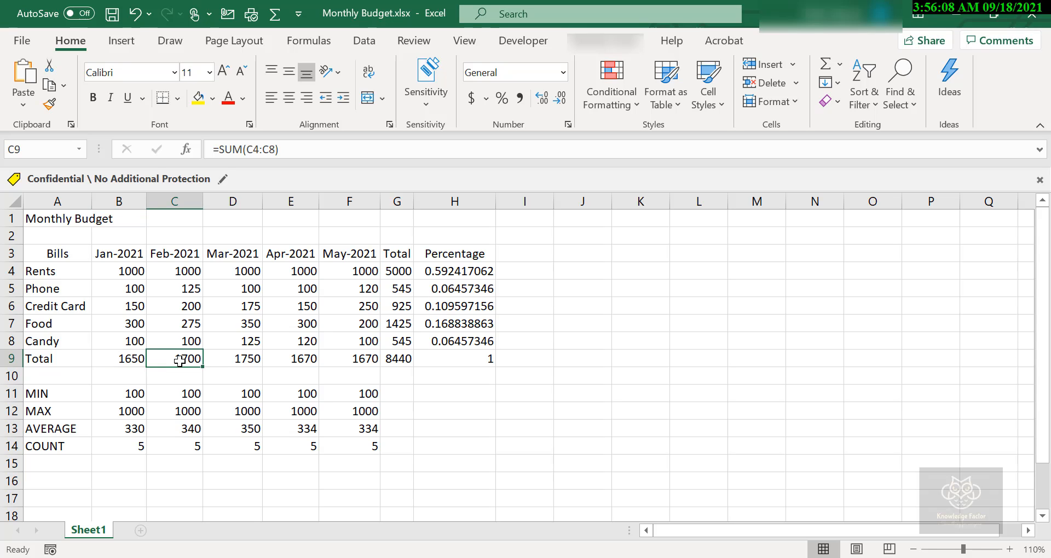
click(230, 362)
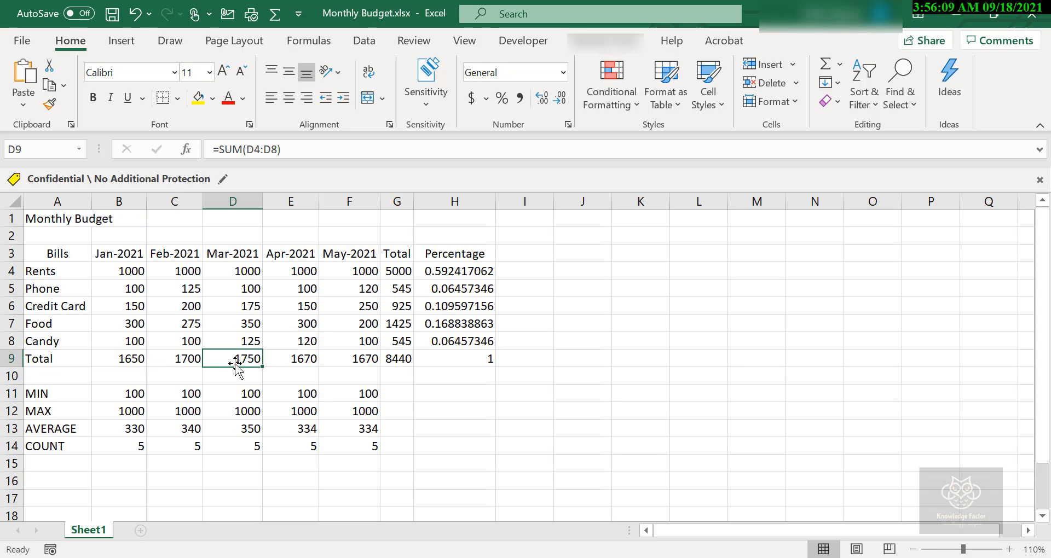
click(299, 362)
click(349, 365)
click(399, 364)
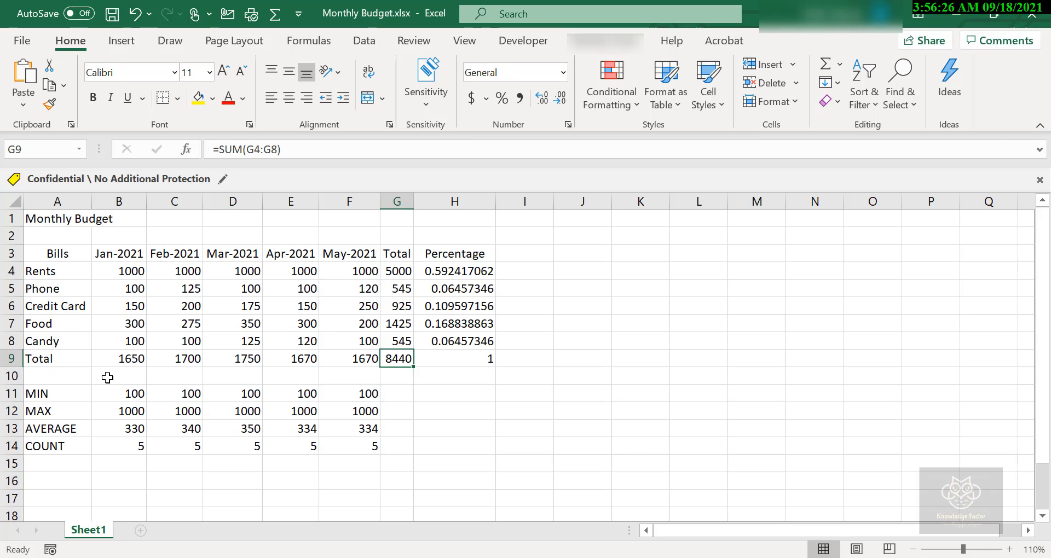
click(121, 364)
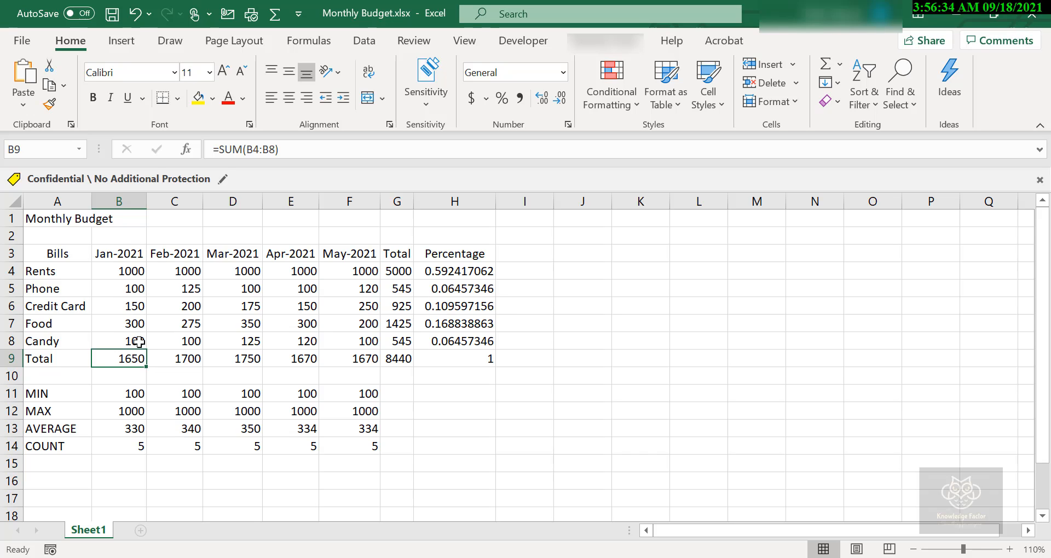
click(179, 360)
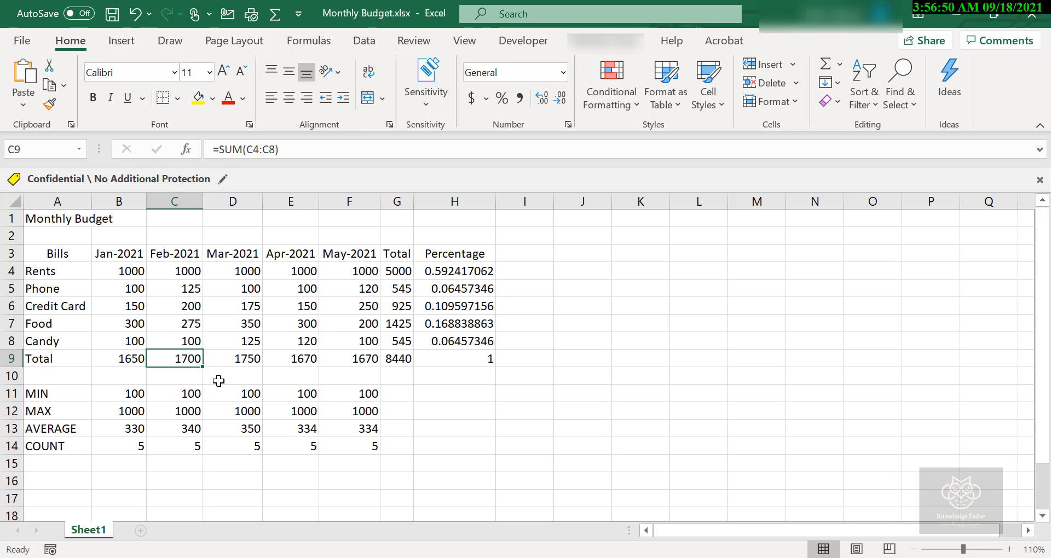
key(Right)
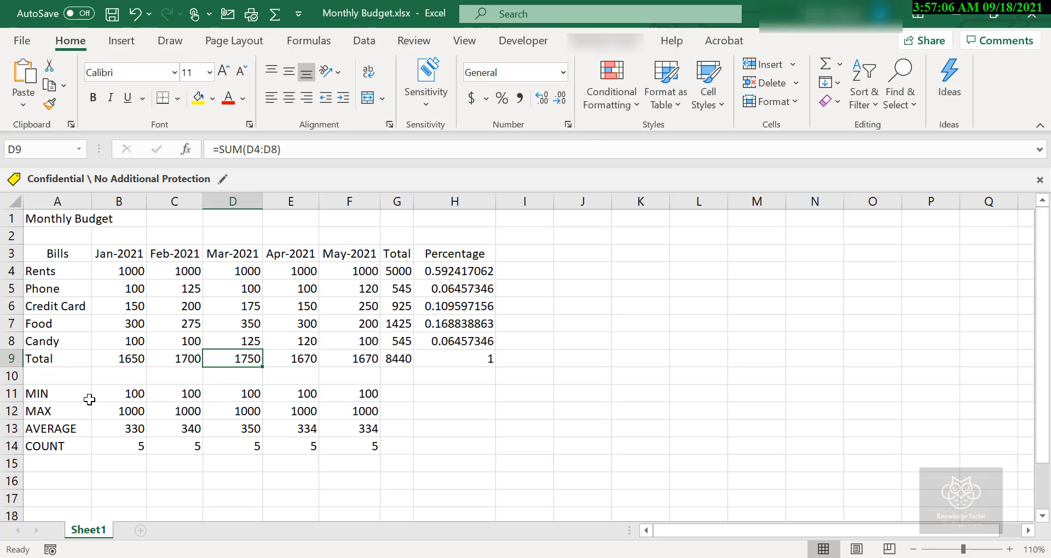
Step: Clear the formulas from the Total row B9:G9 and the Total column G4:G8
drag(119, 360, 390, 364)
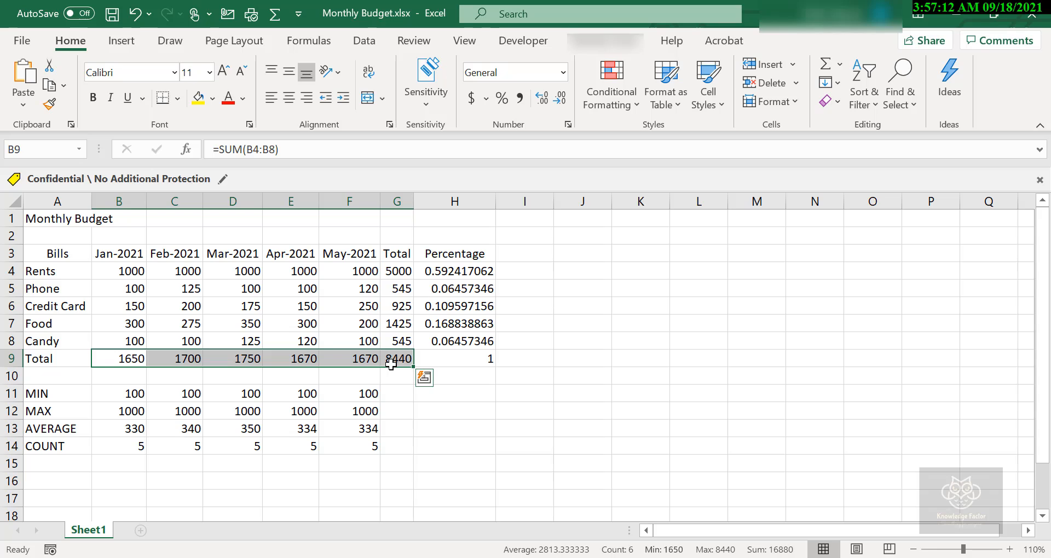
key(Delete)
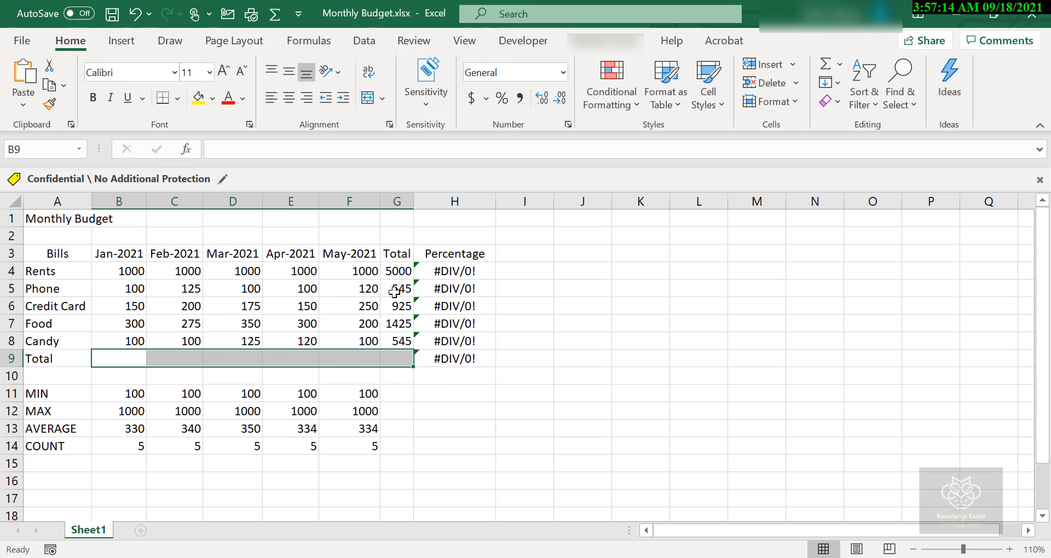
drag(398, 272, 401, 338)
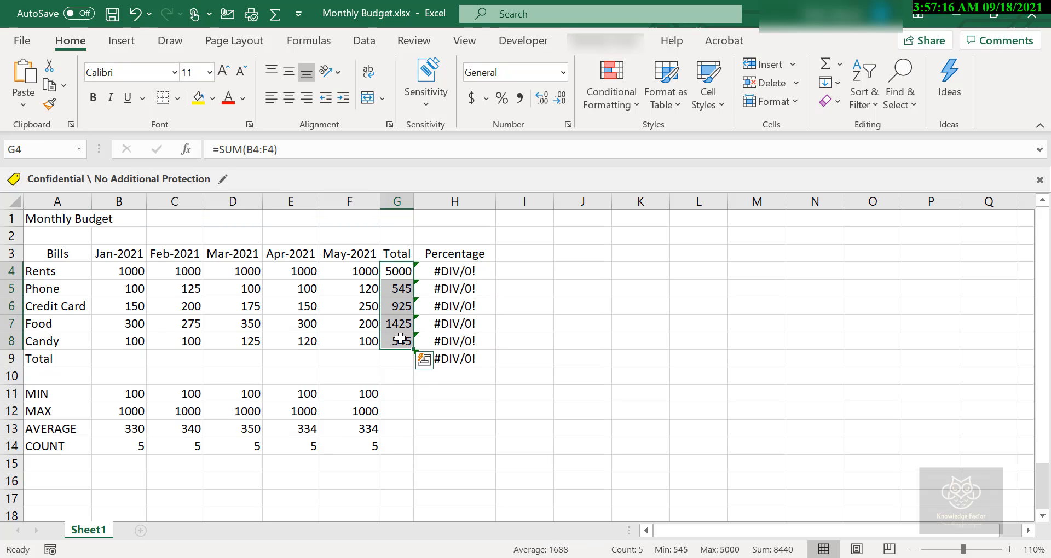
key(Delete)
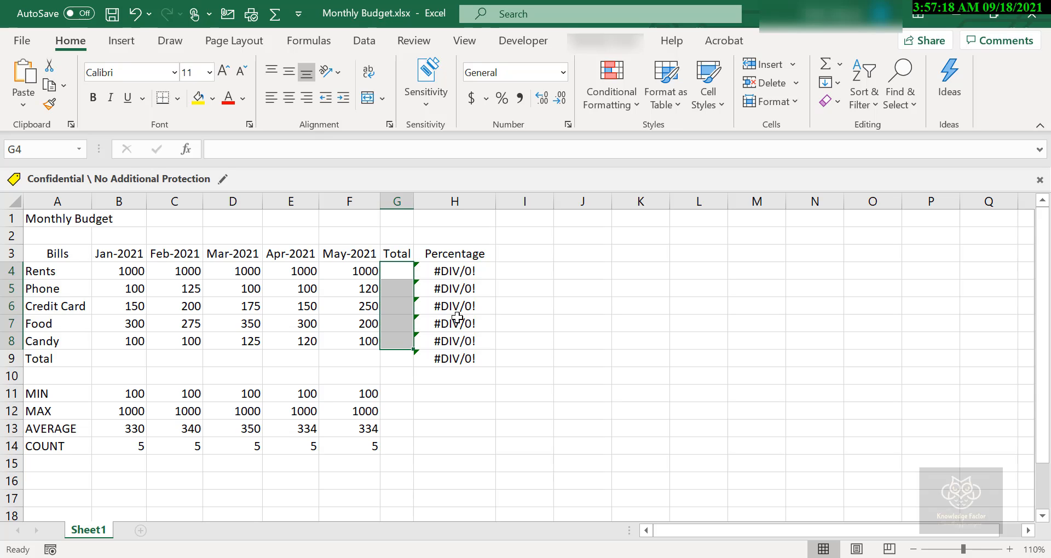
Step: Clear the formulas in the Percentage column, cells H4:H9
click(457, 268)
drag(459, 325, 455, 360)
key(Delete)
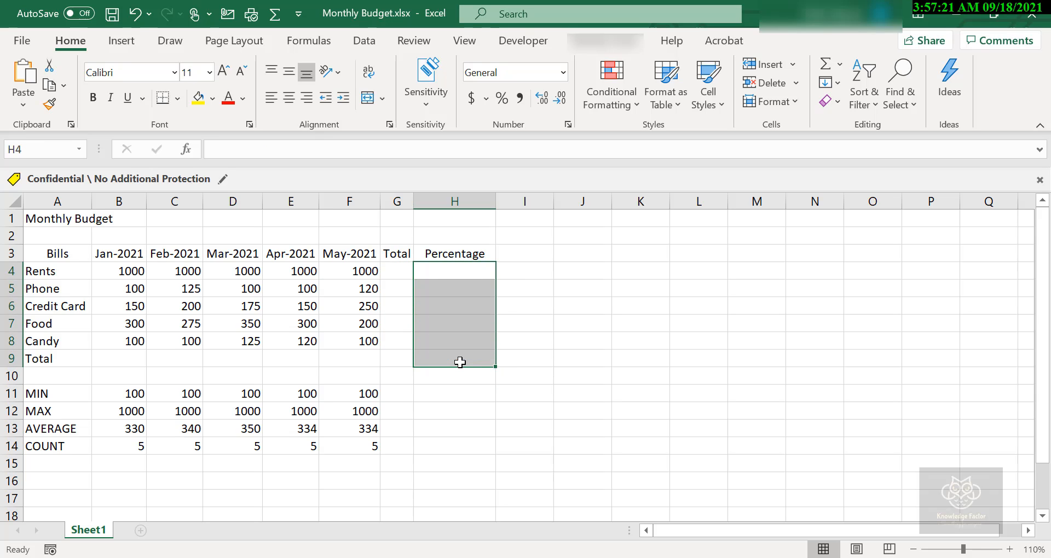
Step: Total the January bills in B9 with AutoSum over B4:B8
click(129, 355)
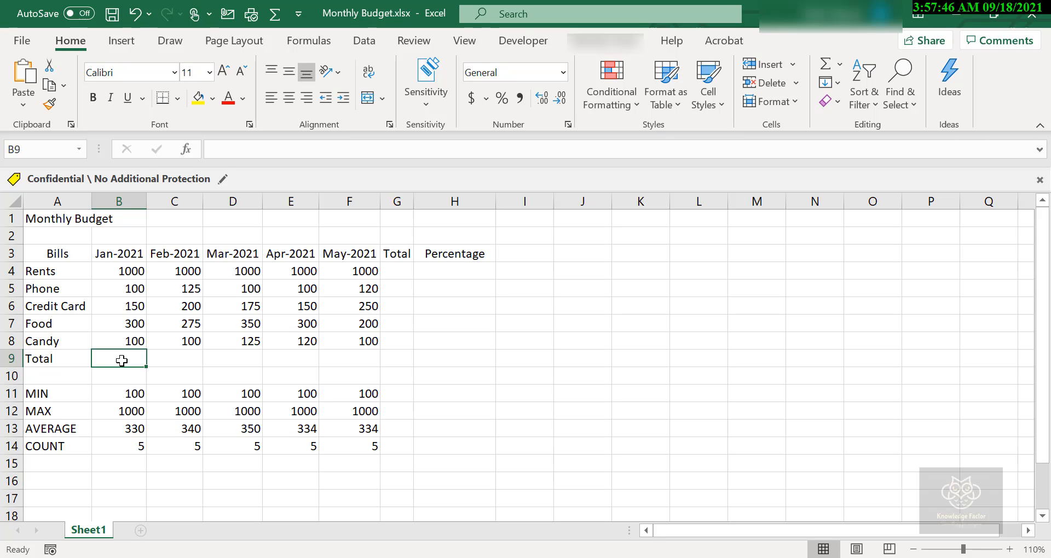
key(alt+equal)
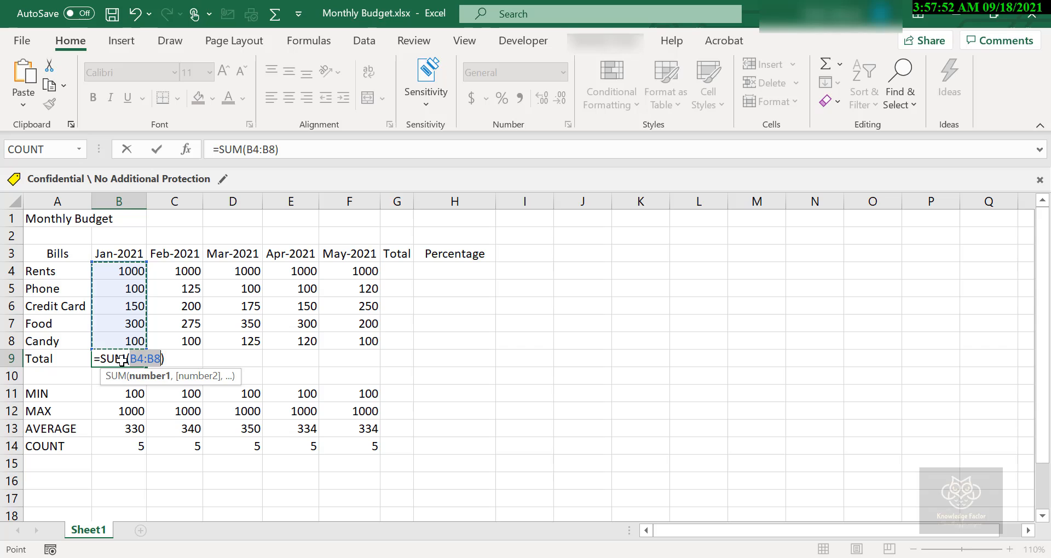
key(Return)
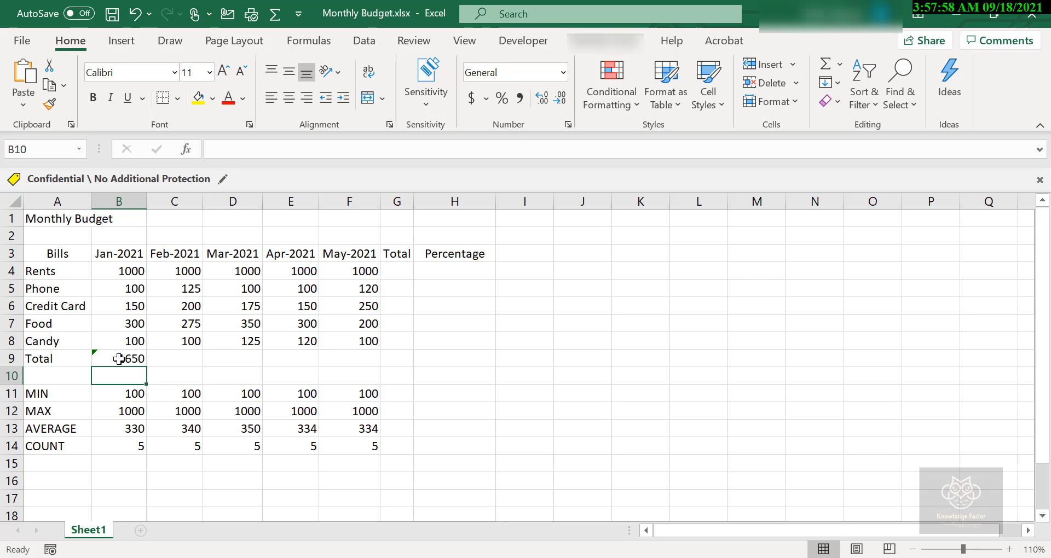
Step: Ignore the error flagged on the January total in B9 and fill its formula across through G9
click(118, 359)
click(82, 359)
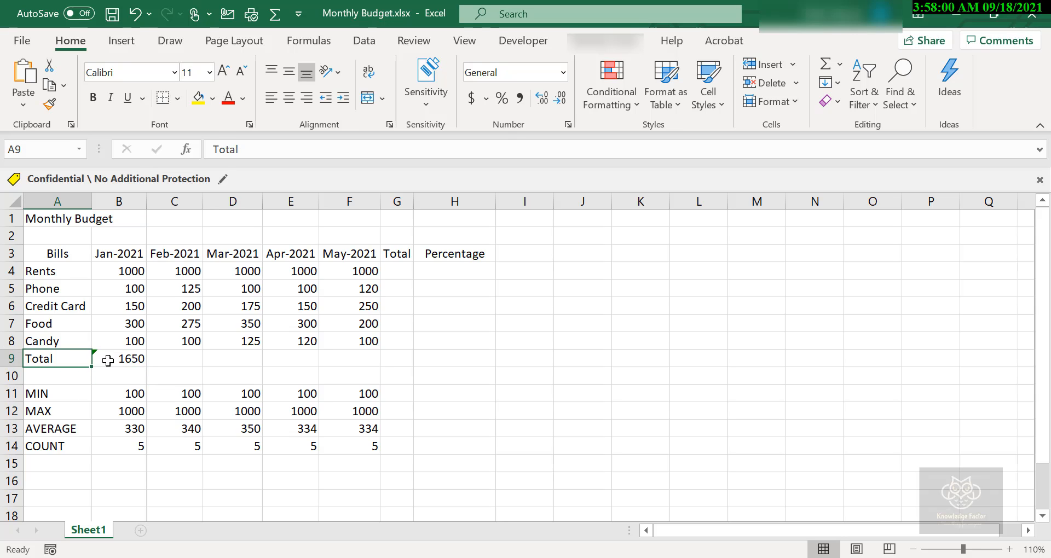
click(108, 360)
click(78, 359)
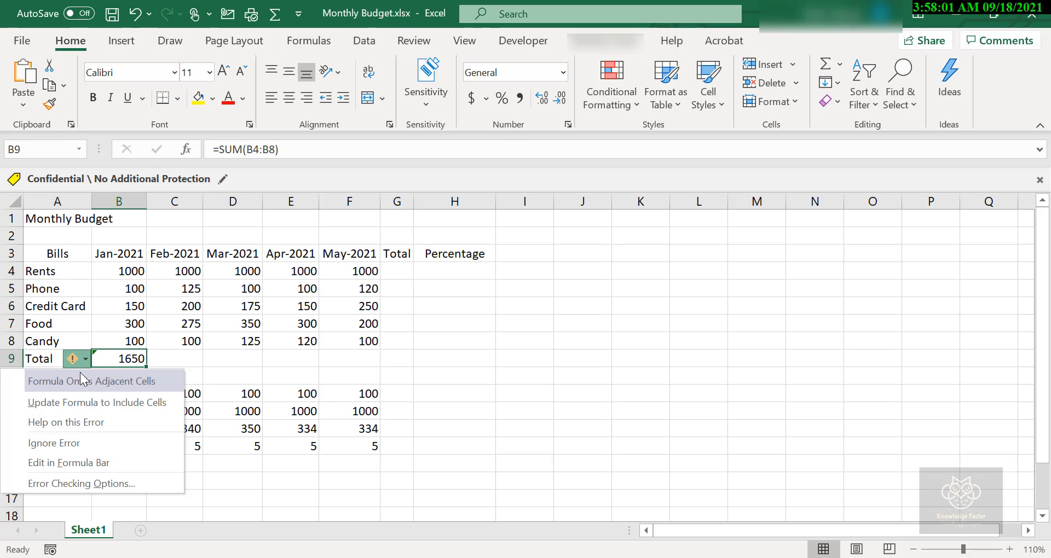
click(78, 436)
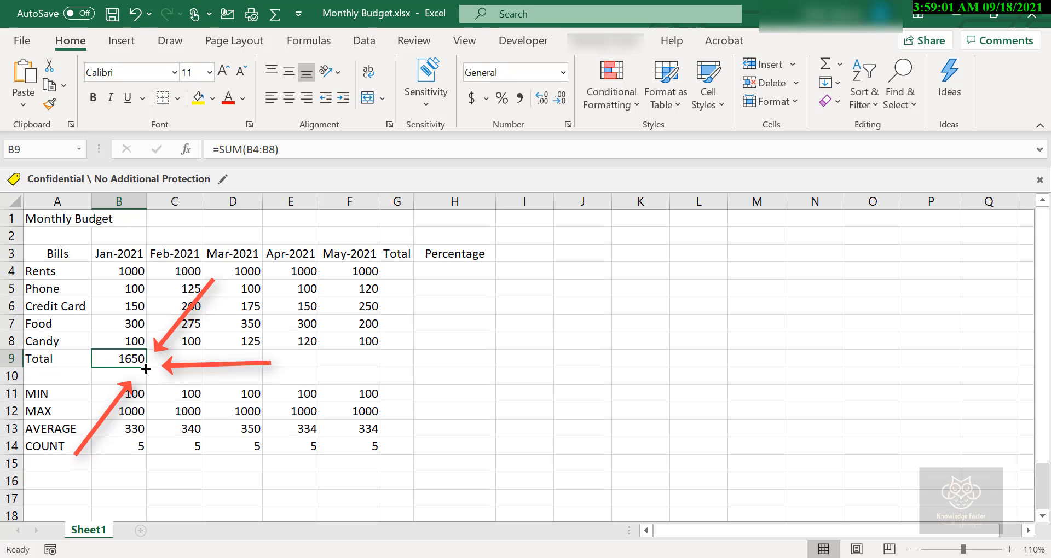
drag(146, 369, 146, 369)
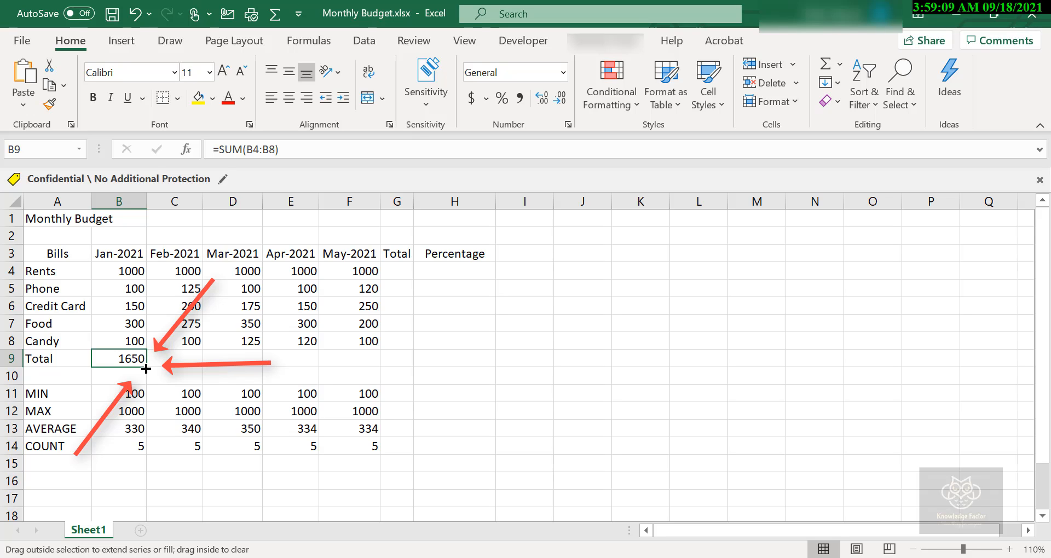
drag(145, 369, 414, 361)
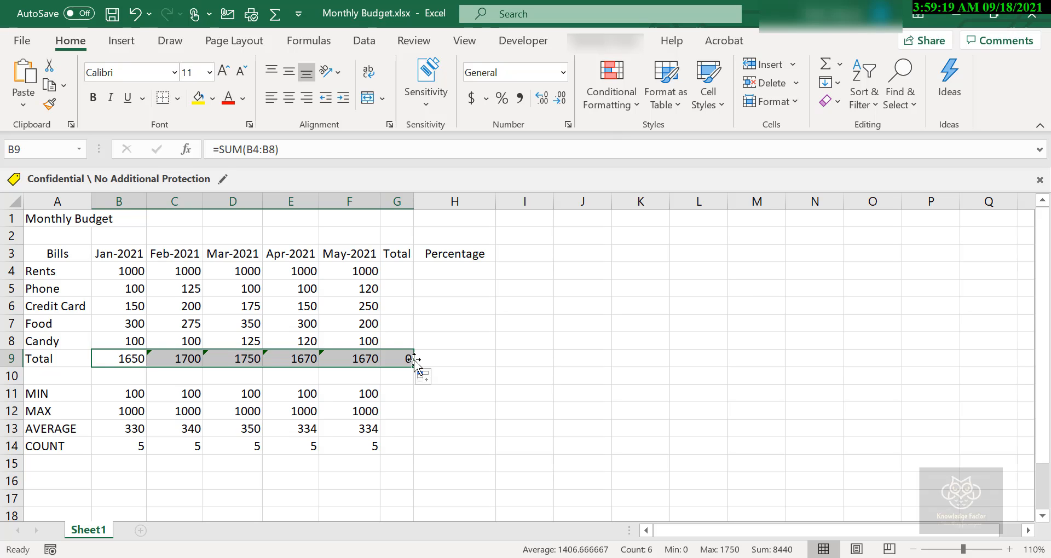
Step: Total the Rents row in G4 with AutoSum over B4:F4 and fill the formula down through G8
click(391, 271)
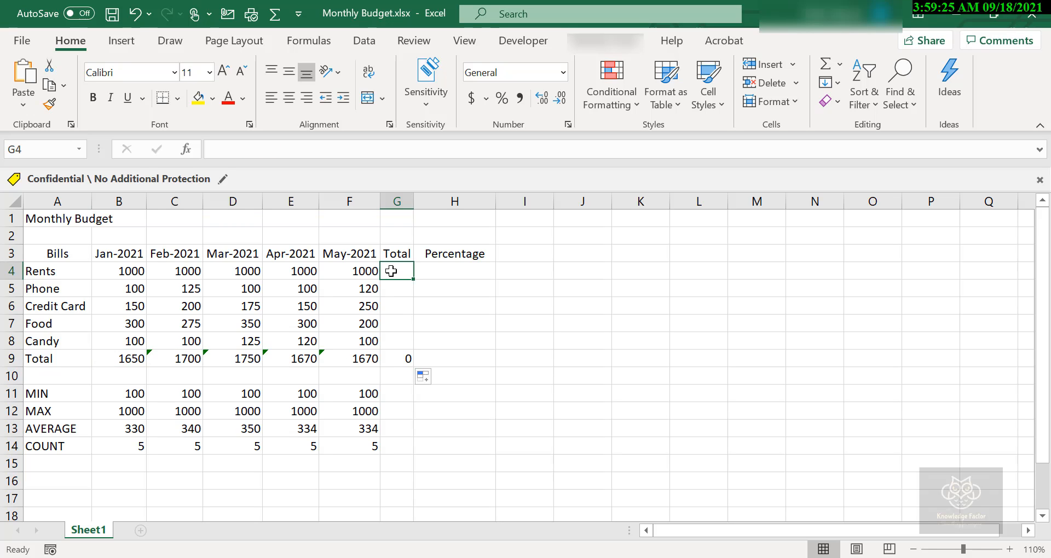
key(alt+equal)
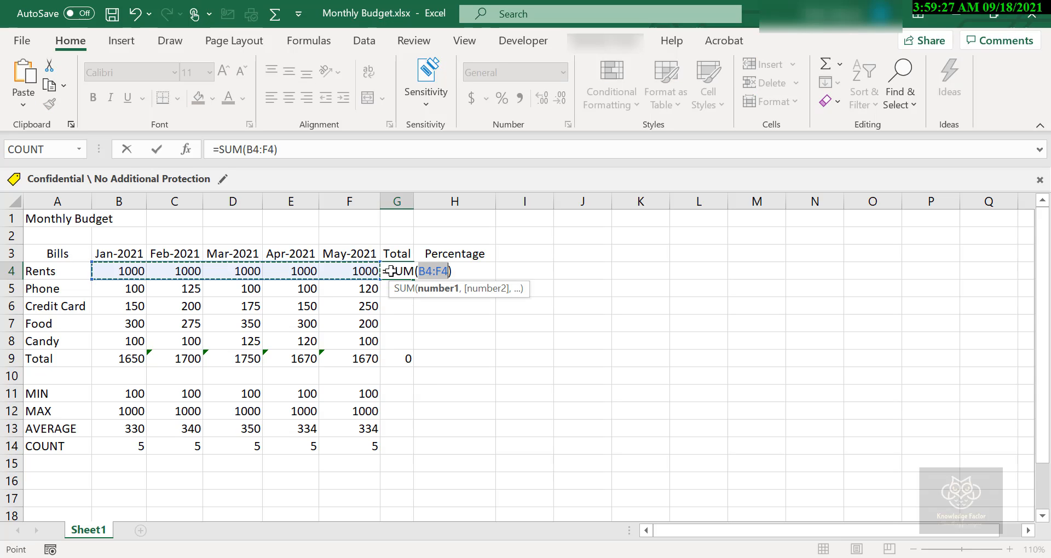
key(Return)
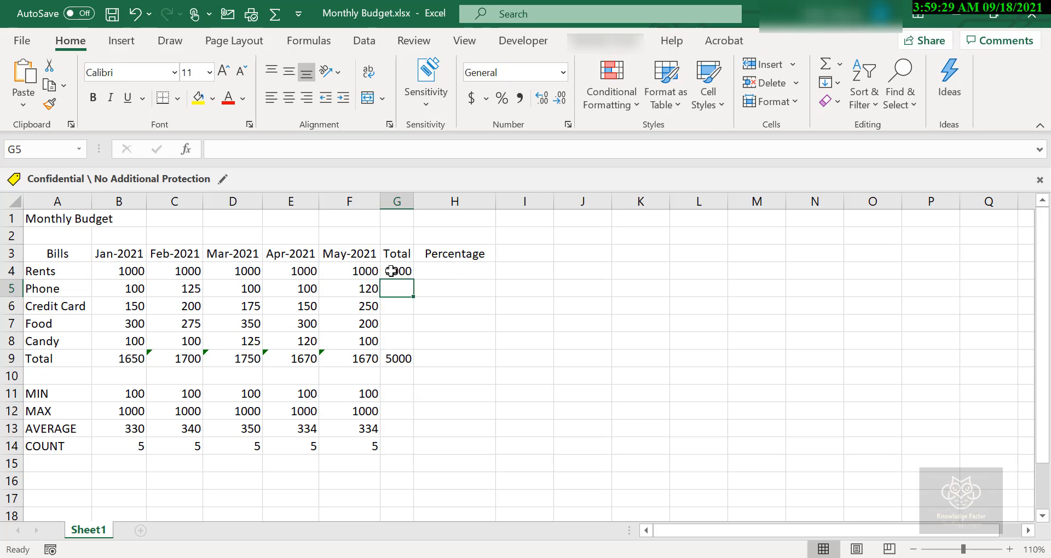
click(391, 271)
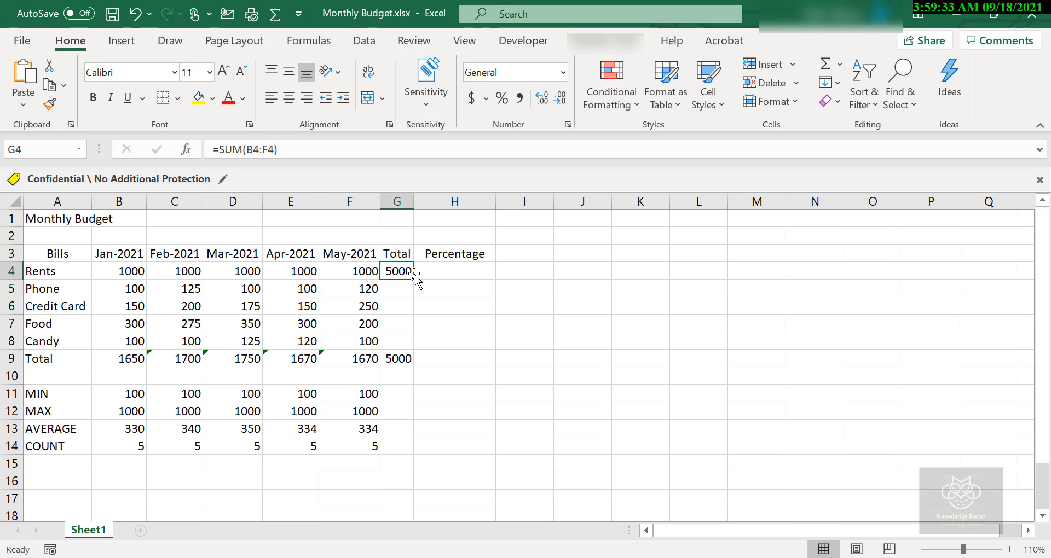
drag(413, 279, 414, 280)
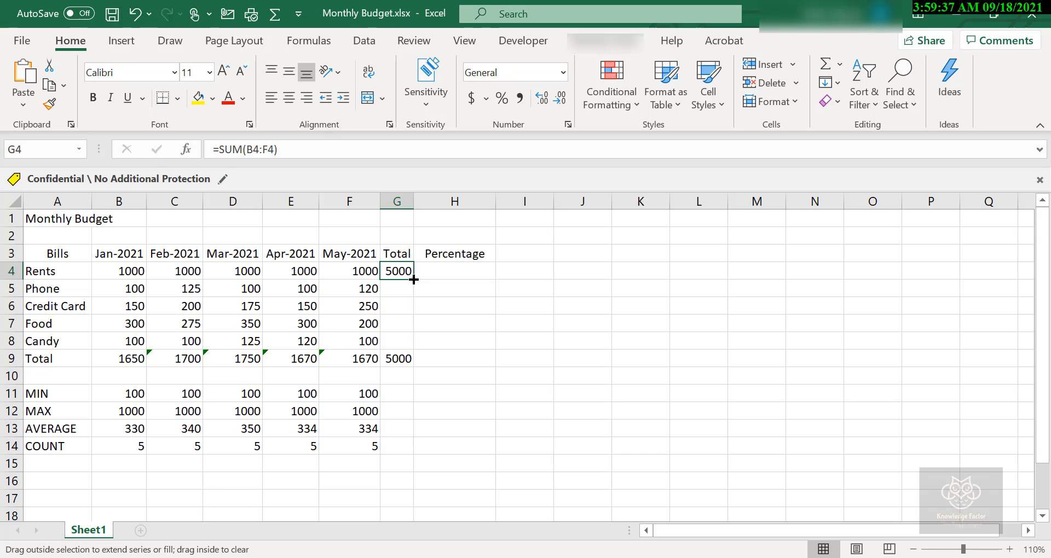
drag(413, 279, 412, 348)
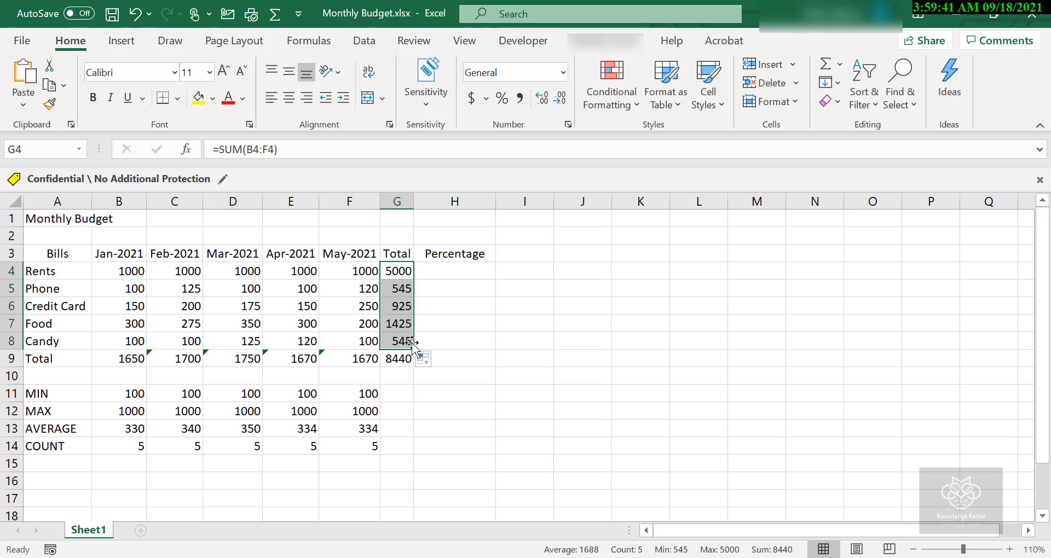
Step: Check the SUM formulas in the January and February totals, B9 and C9
click(447, 334)
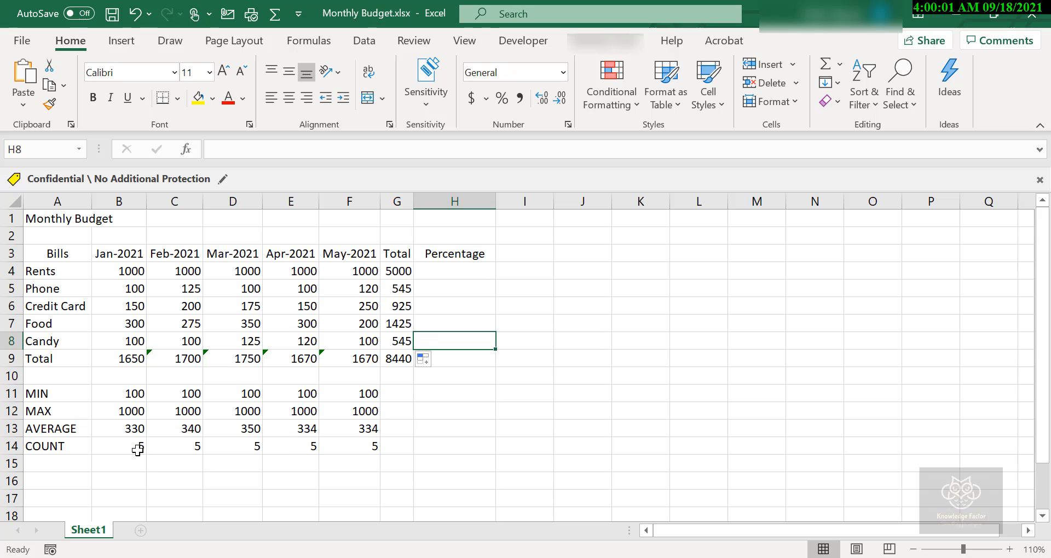
click(116, 361)
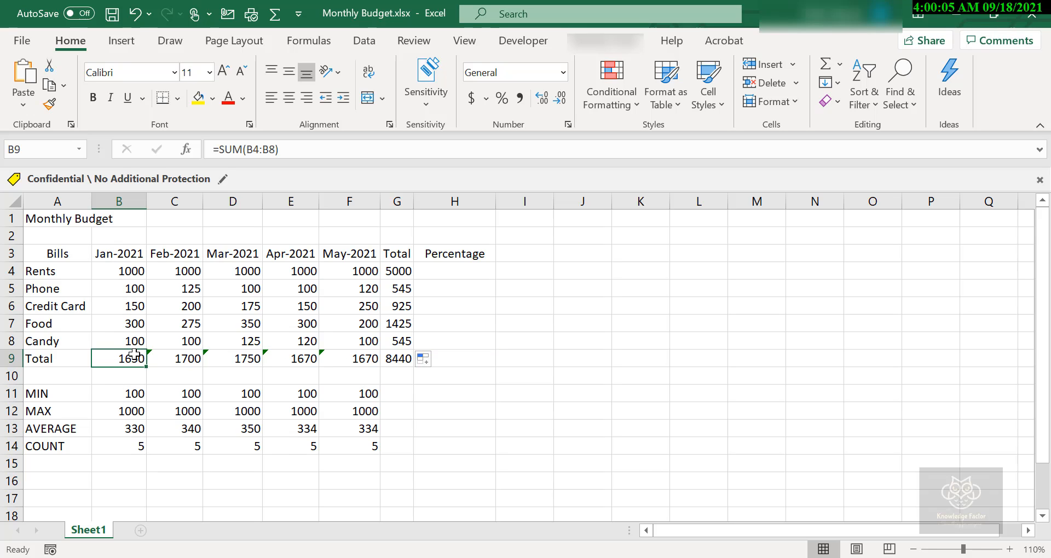
click(167, 365)
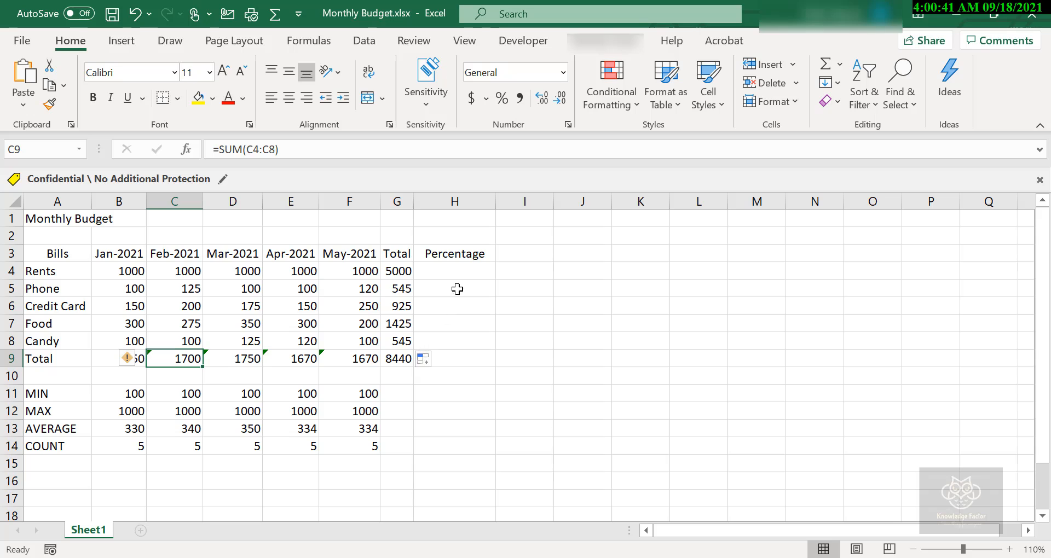
Step: Select the empty Percentage cells H4:H9
drag(459, 274, 459, 352)
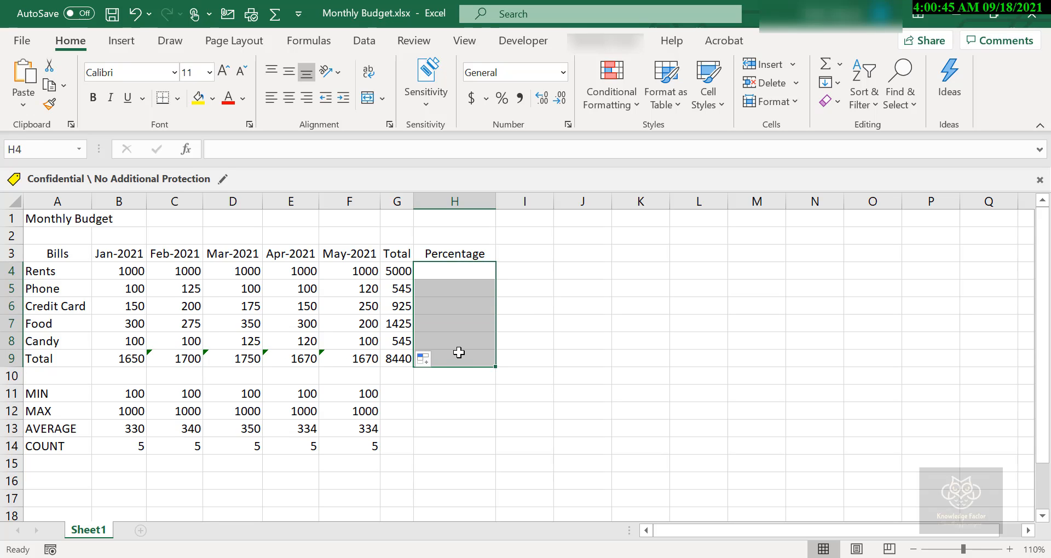